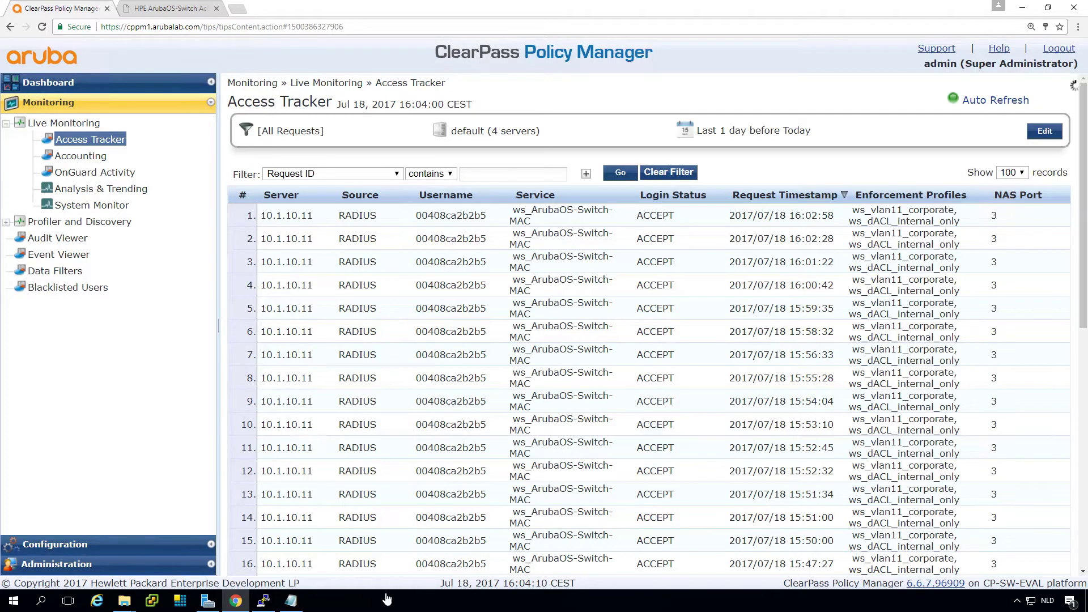
Step: Run 'show port-access clients 3 detailed' in PuTTY, noting the rejected MAC client with no VLAN
left_click(265, 601)
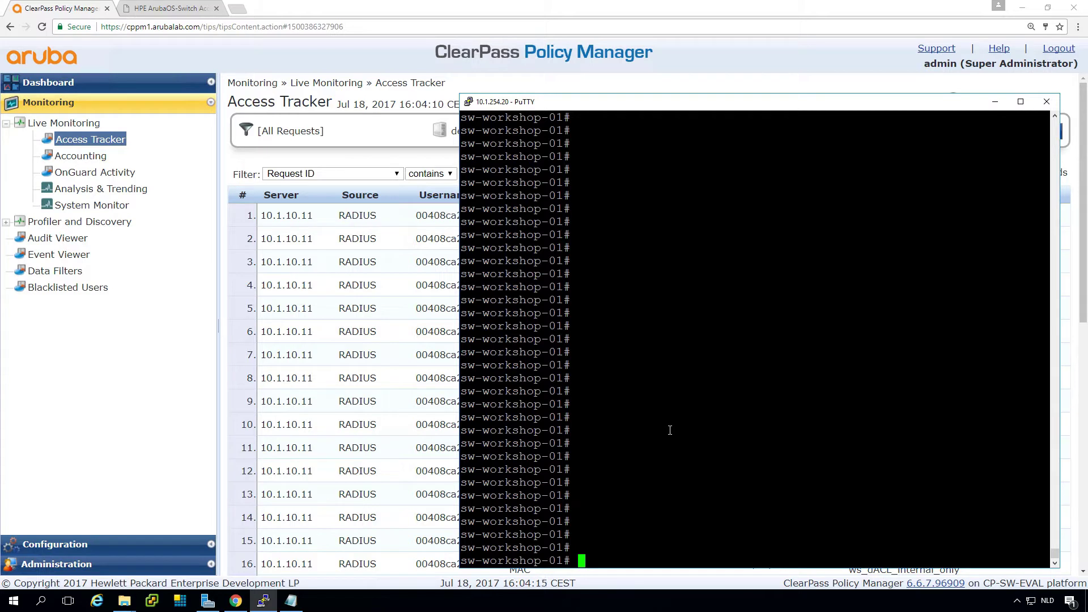
type("show port")
key("Tab")
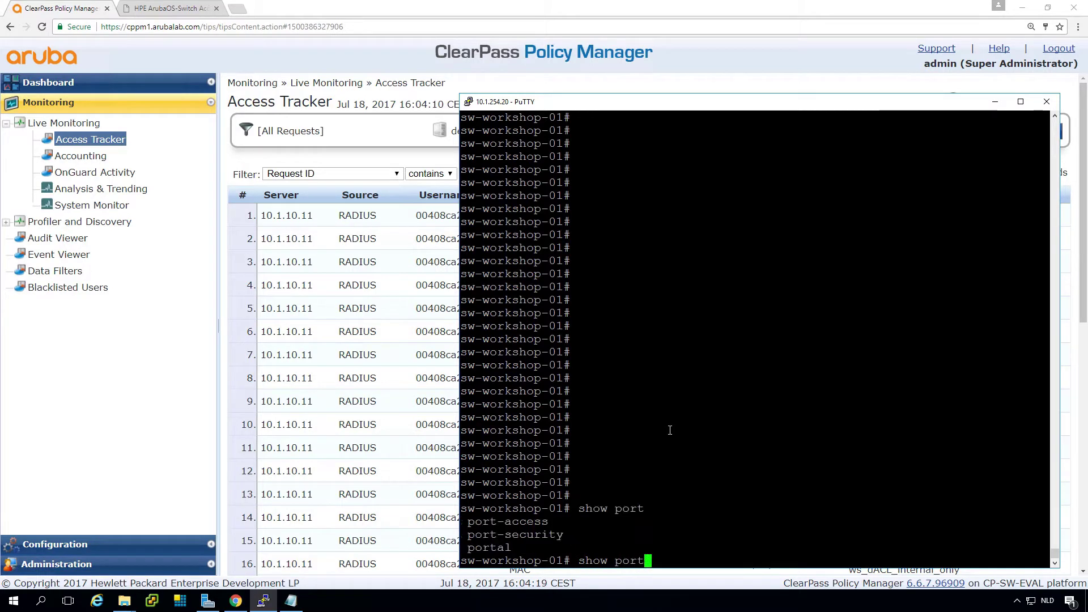
type("-access clients 3 detailed")
key("Return")
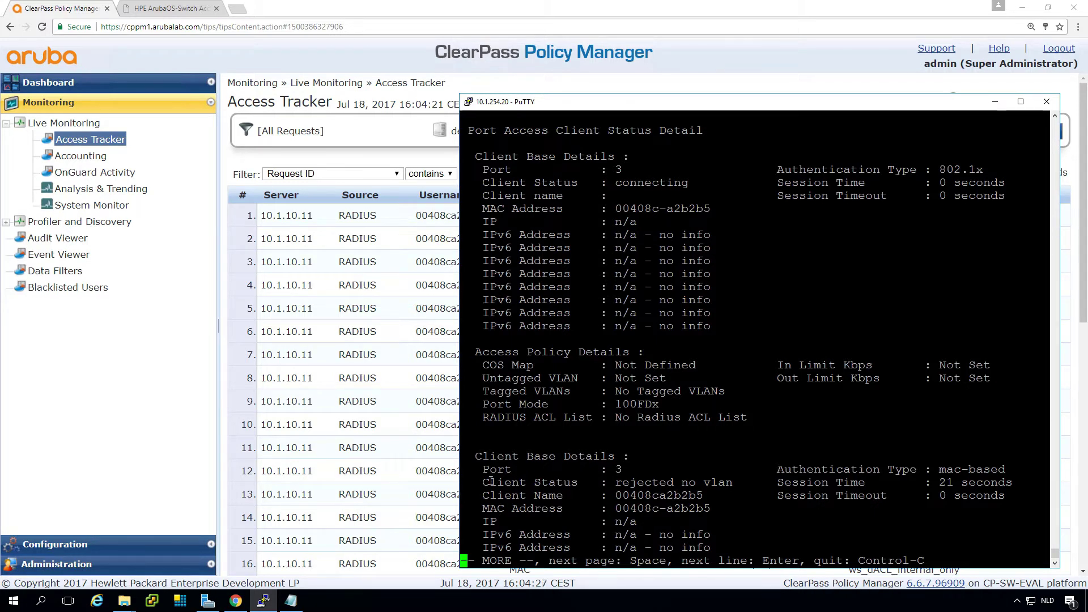
left_click_drag(491, 482, 738, 482)
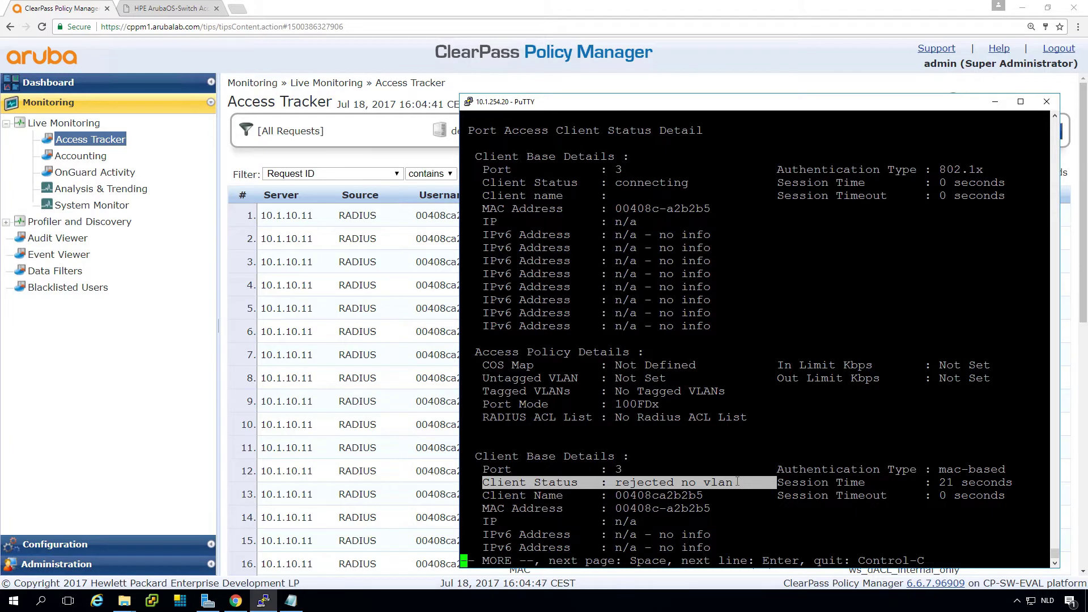
key("ctrl+c")
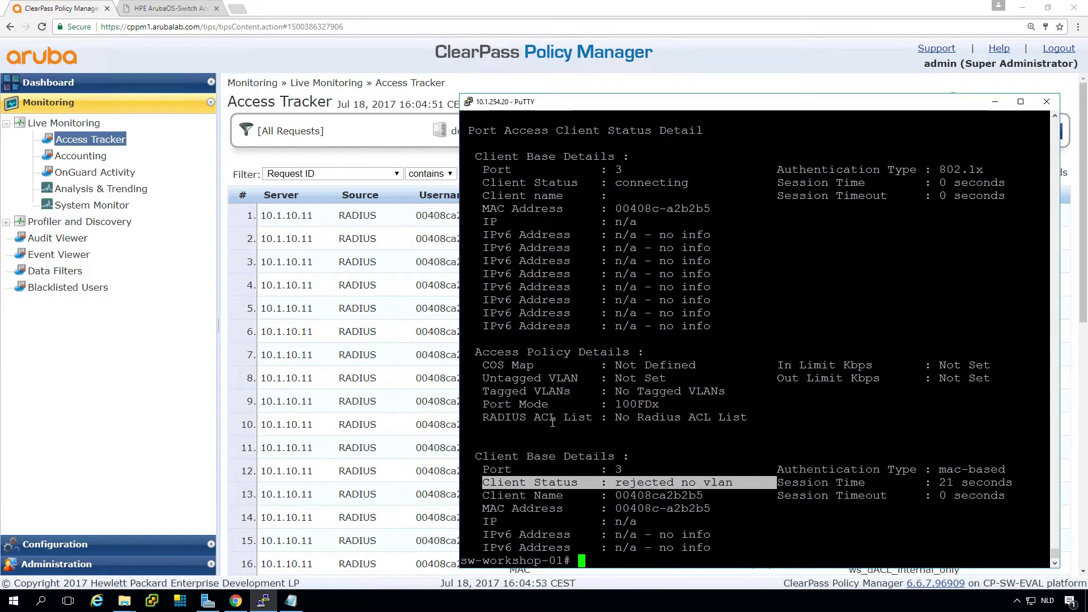
Step: Paste 'debug destination session' and 'debug event' into the switch, exposing the invalid-keyword-at-index-4 ACL error
left_click(290, 600)
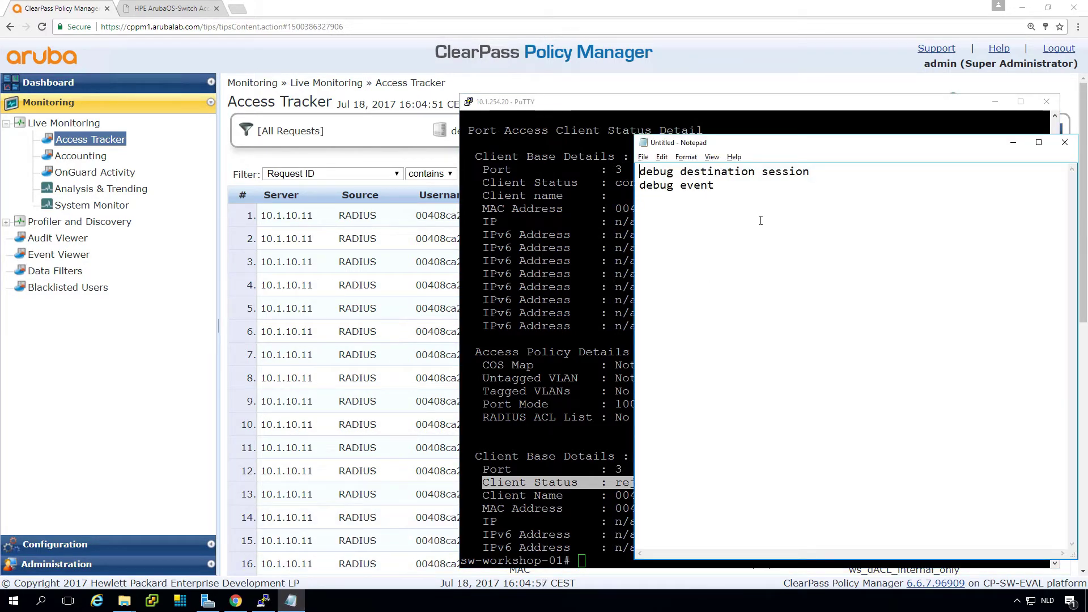
key("shift+Down")
key("shift+Down")
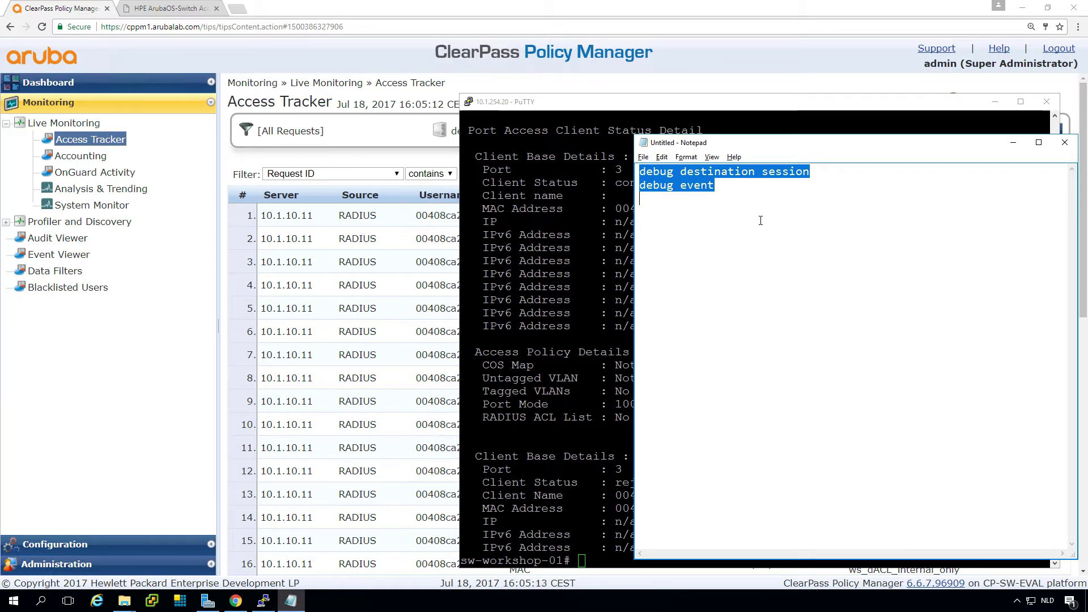
right_click(622, 249)
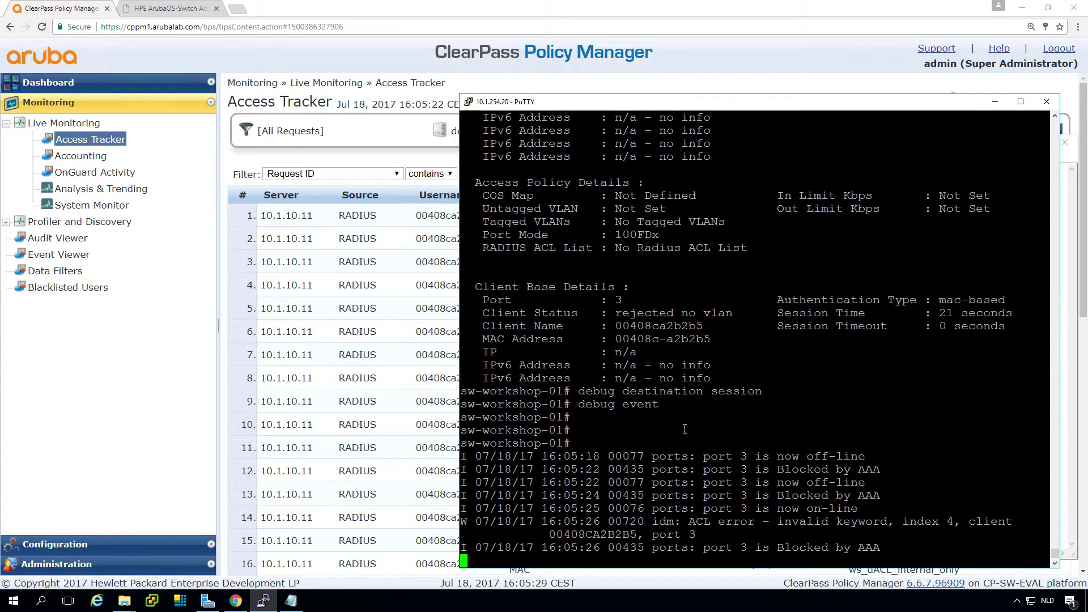
left_click_drag(689, 521, 965, 523)
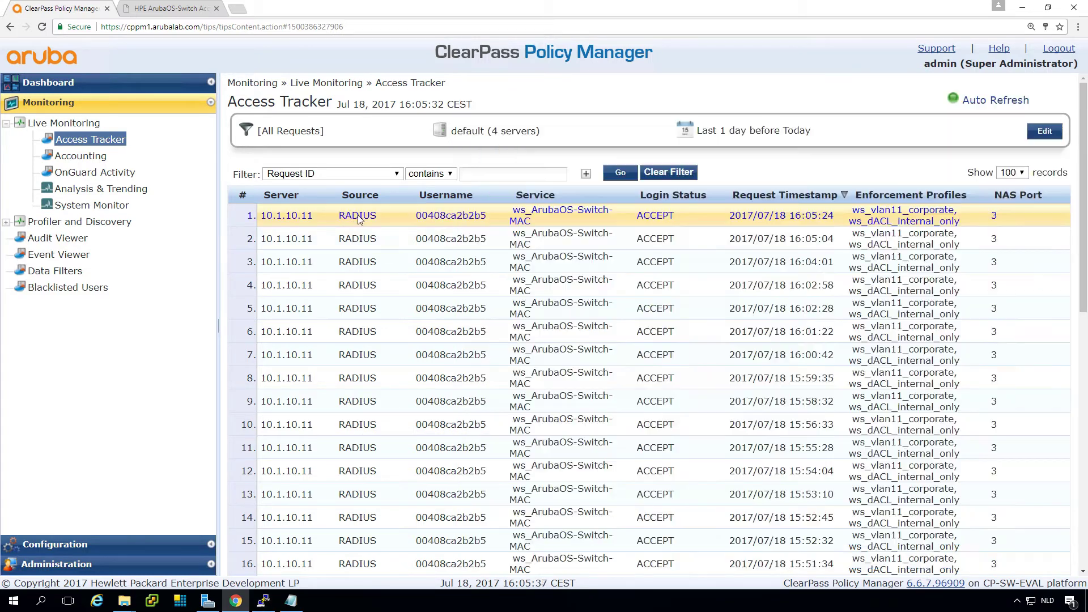
Step: Review the latest Access Tracker request's RADIUS response NAS-Filter-Rules and note the ws_dACL_internal_only profile
left_click(356, 216)
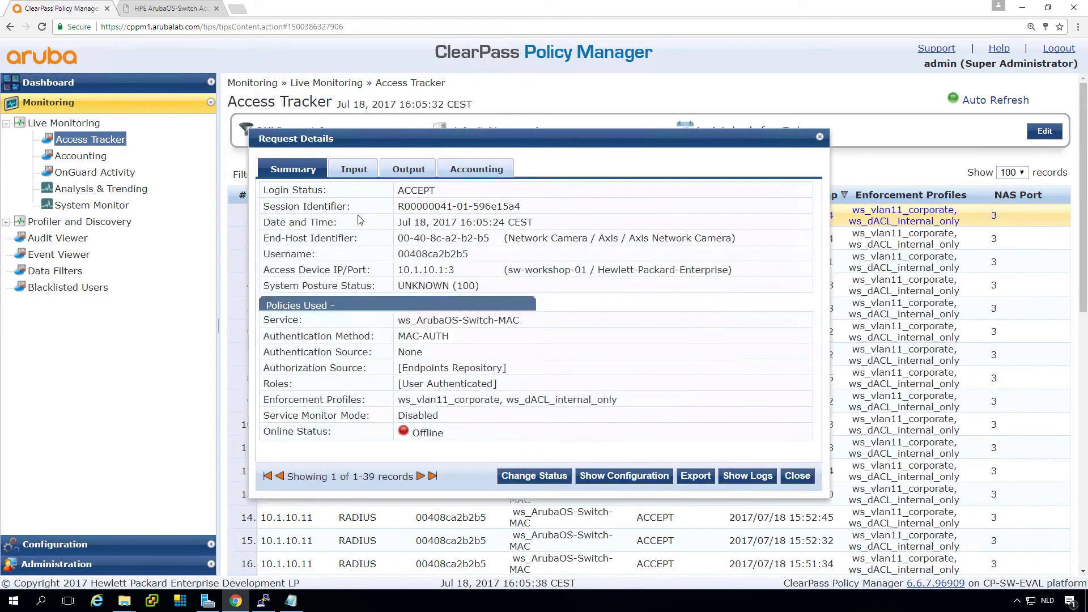
left_click(408, 169)
left_click(399, 242)
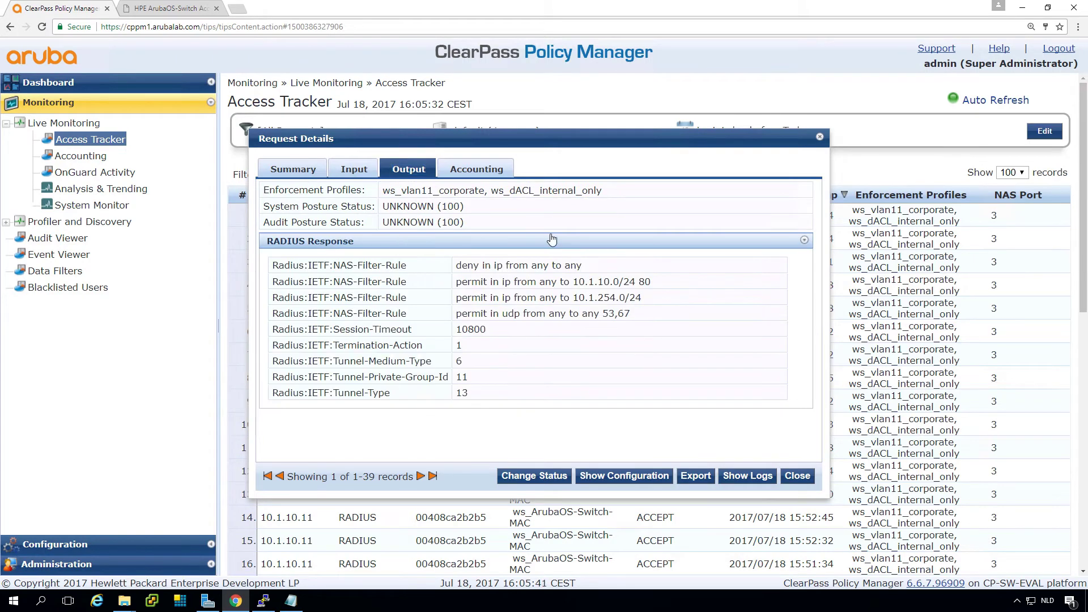
double_click(564, 192)
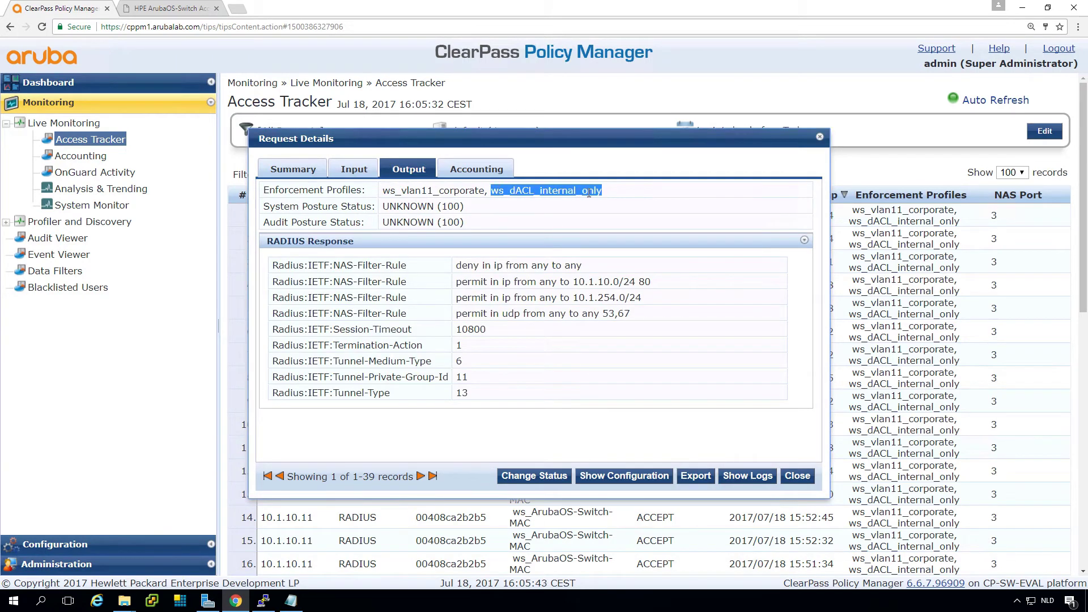
left_click(797, 476)
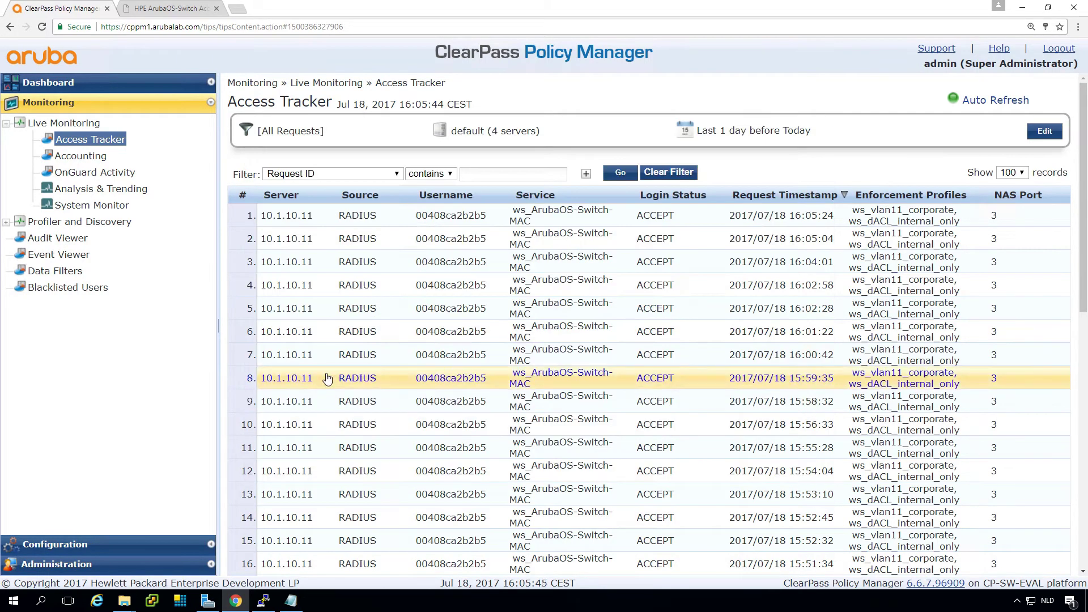
Step: Open the ws_dACL_internal_only enforcement profile and compare its four rules with the switch error
left_click(50, 545)
left_click(80, 392)
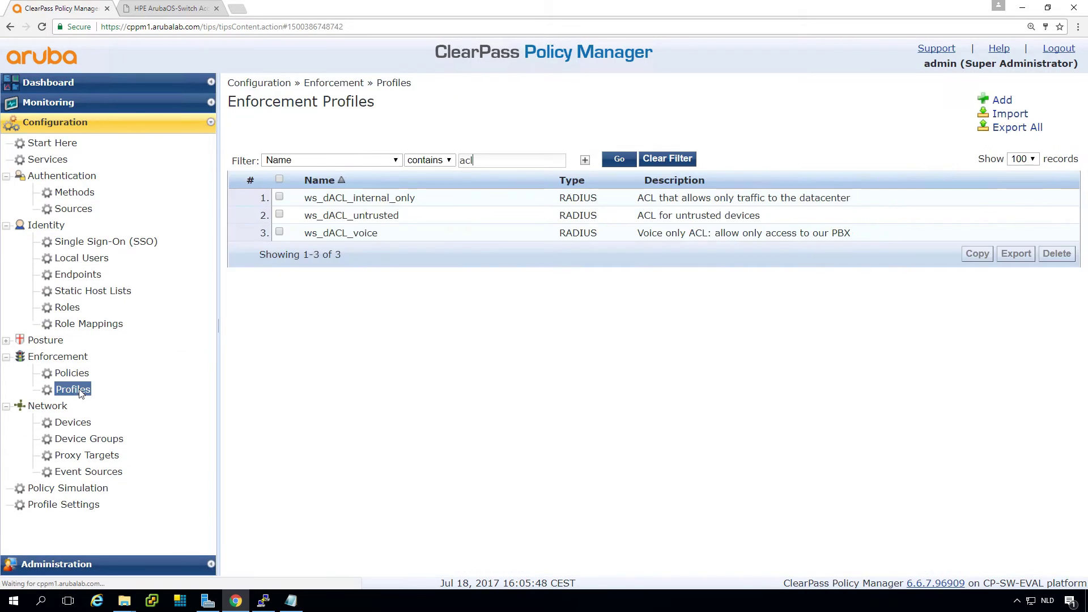
left_click(366, 198)
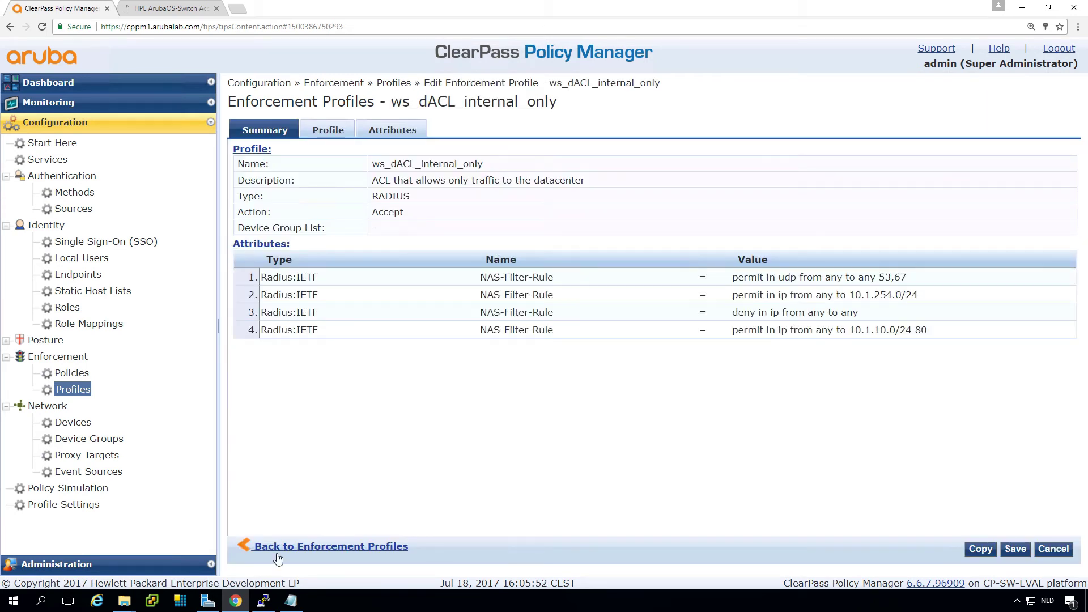
left_click(263, 600)
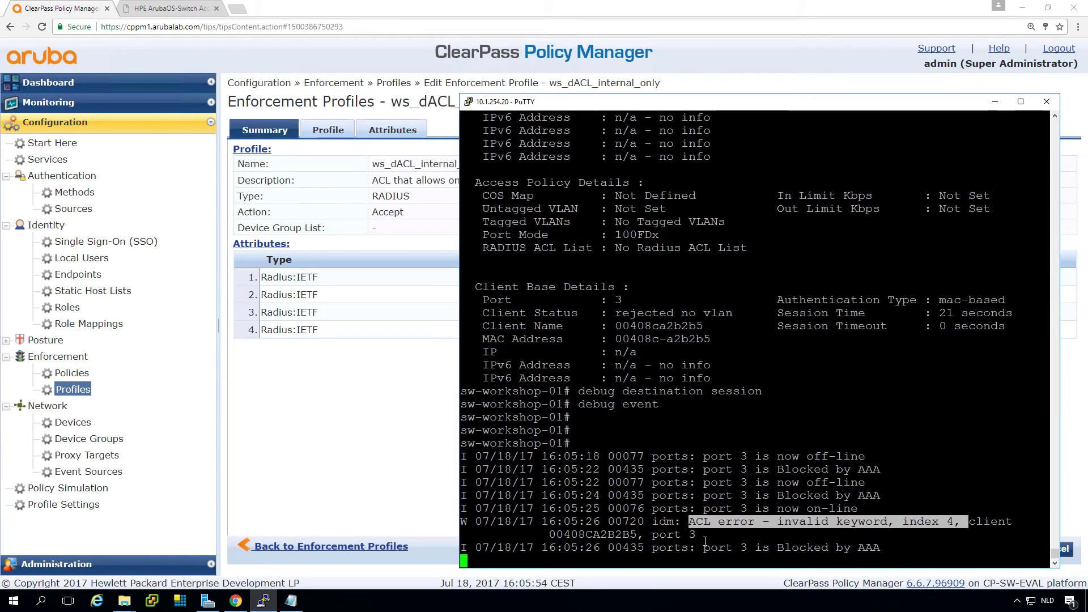
left_click(370, 445)
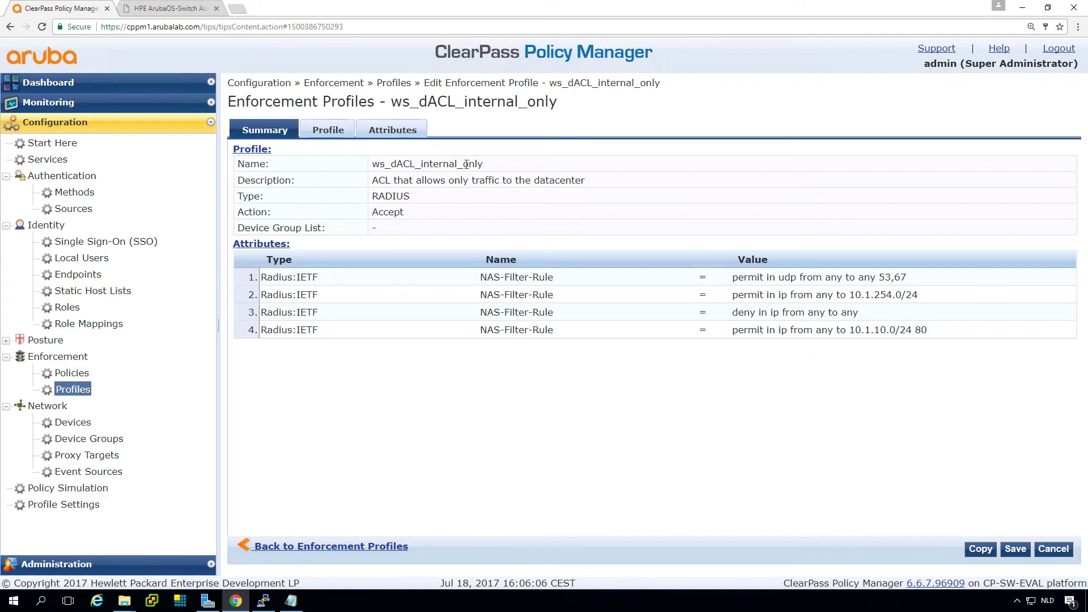
left_click(183, 12)
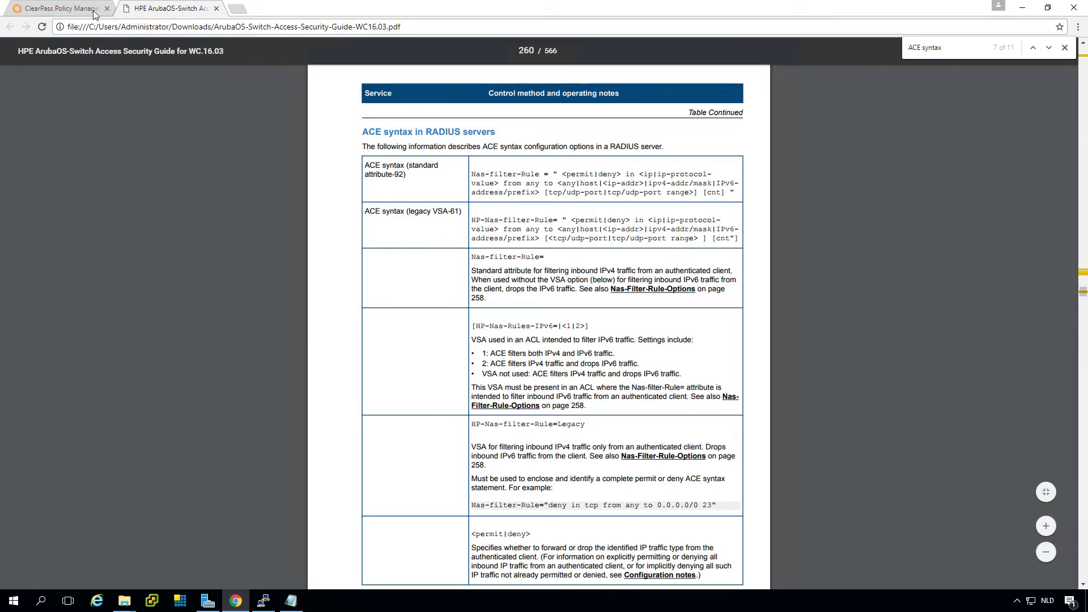
left_click(62, 9)
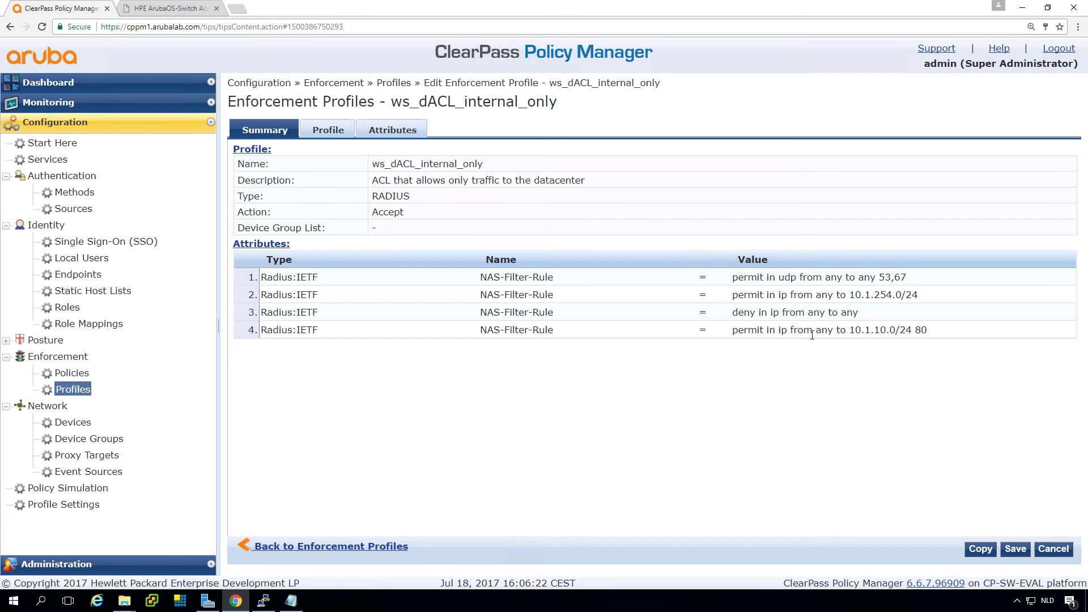
Step: Replace 'ip' with 'tcp' in ws_dACL_internal_only's fourth NAS-Filter-Rule and save the profile
left_click(405, 131)
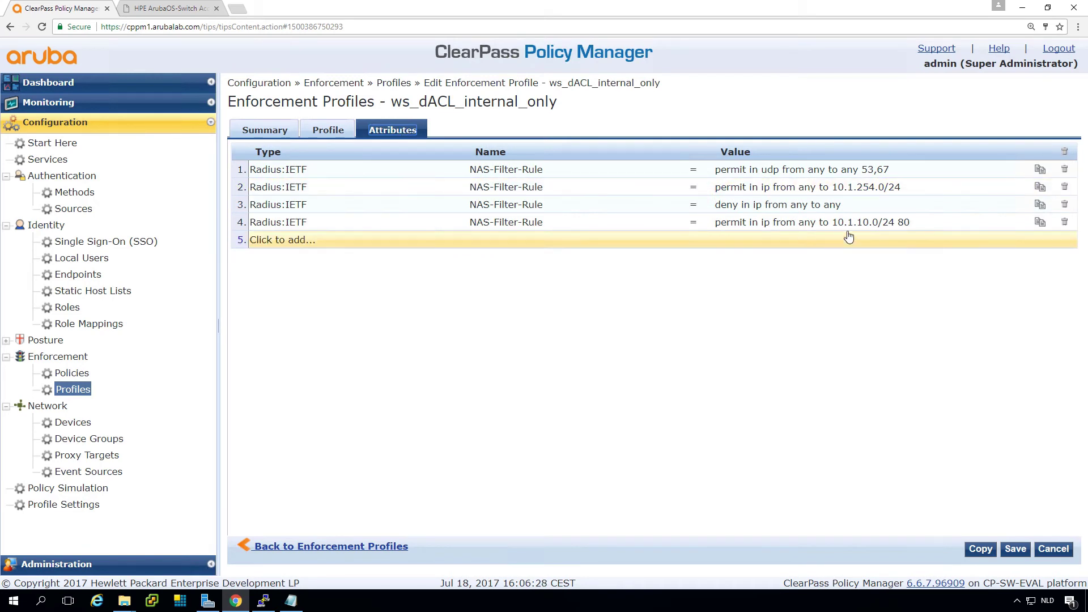
left_click(866, 223)
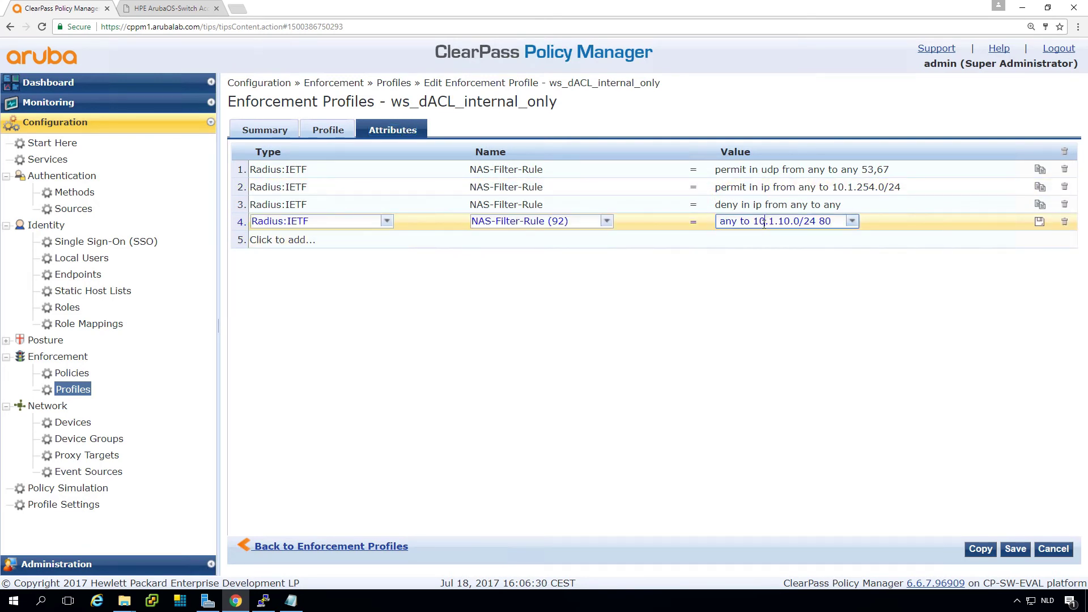
key("Left")
key("Left")
key("Left")
key("Left")
key("Left")
key("Left")
key("Left")
key("Left")
key("Left")
key("Left")
key("Left")
key("Left")
key("Left")
key("Left")
key("Left")
key("Left")
key("Left")
key("Right")
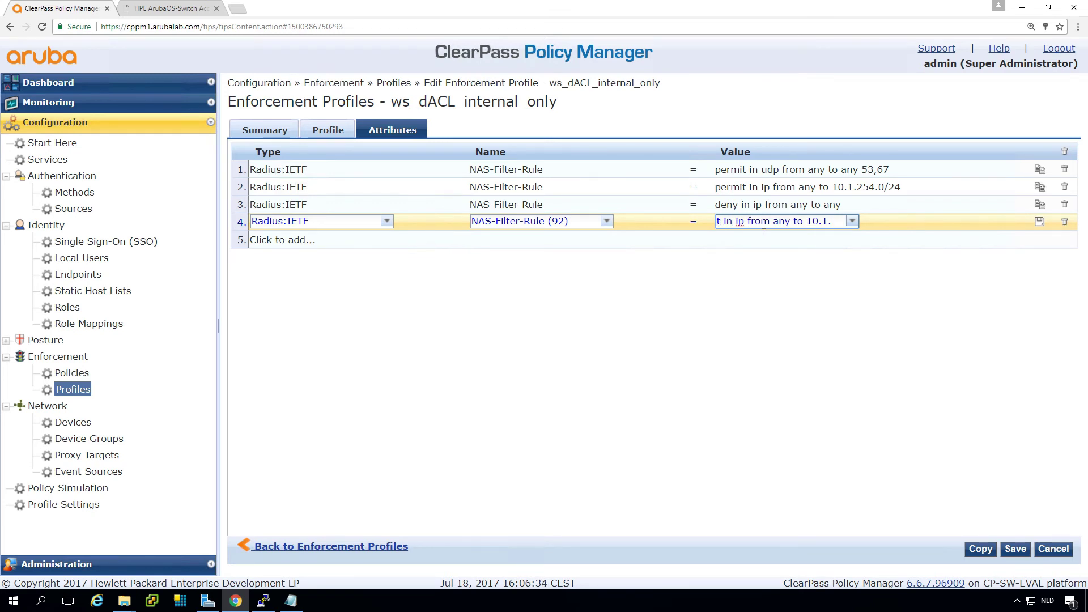
key("Delete")
type("tc")
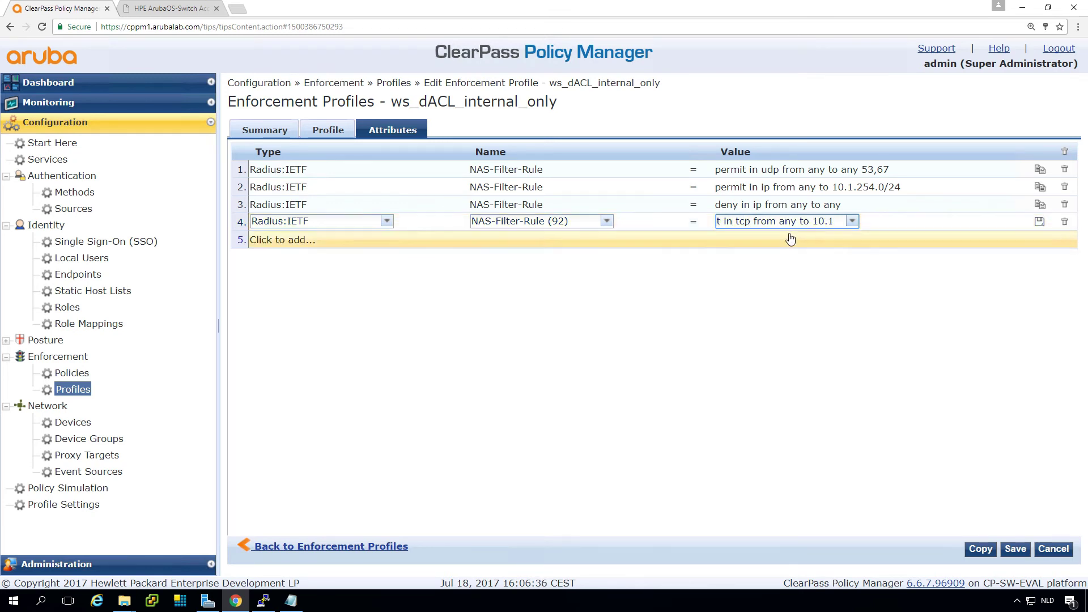
left_click(1039, 222)
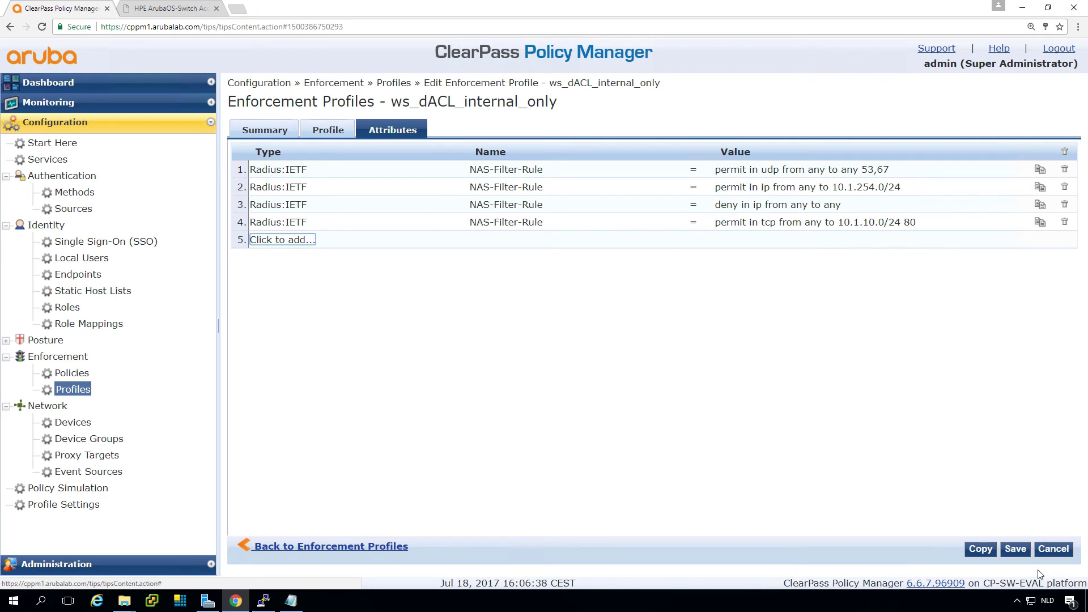
left_click(1017, 549)
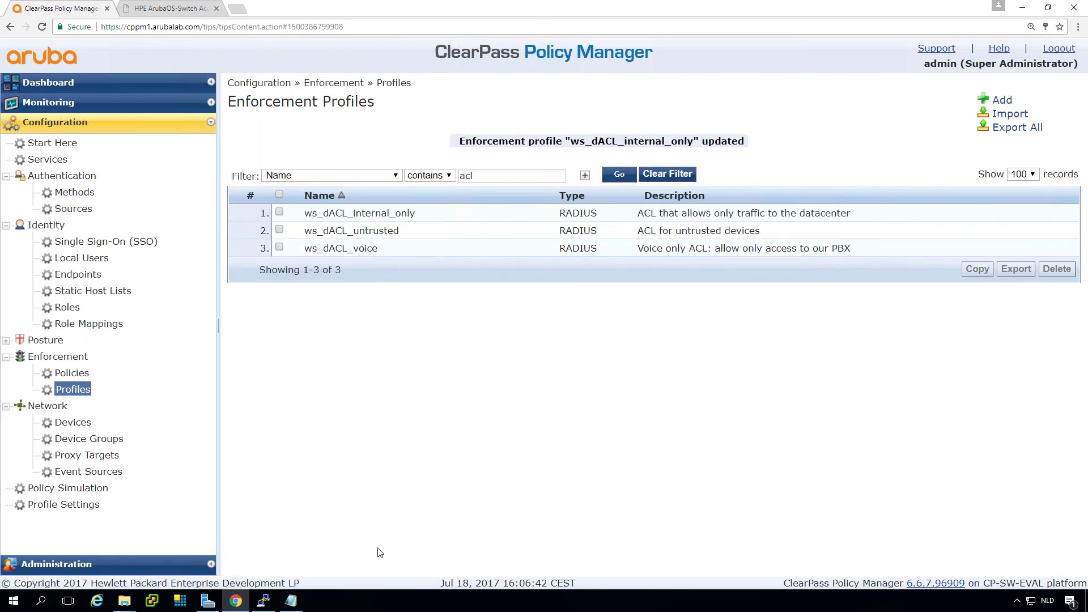
Step: Rerun 'show port-access clients 3 detailed' to confirm the client is authenticated on VLAN 11
left_click(264, 602)
left_click(623, 461)
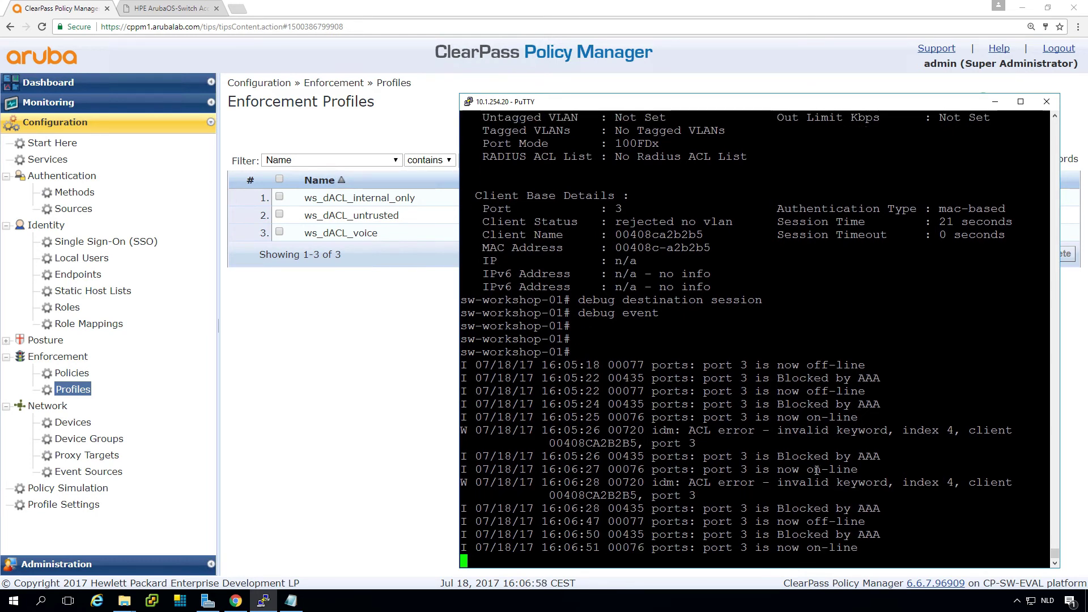
key("Return")
key("Up")
key("Up")
key("Up")
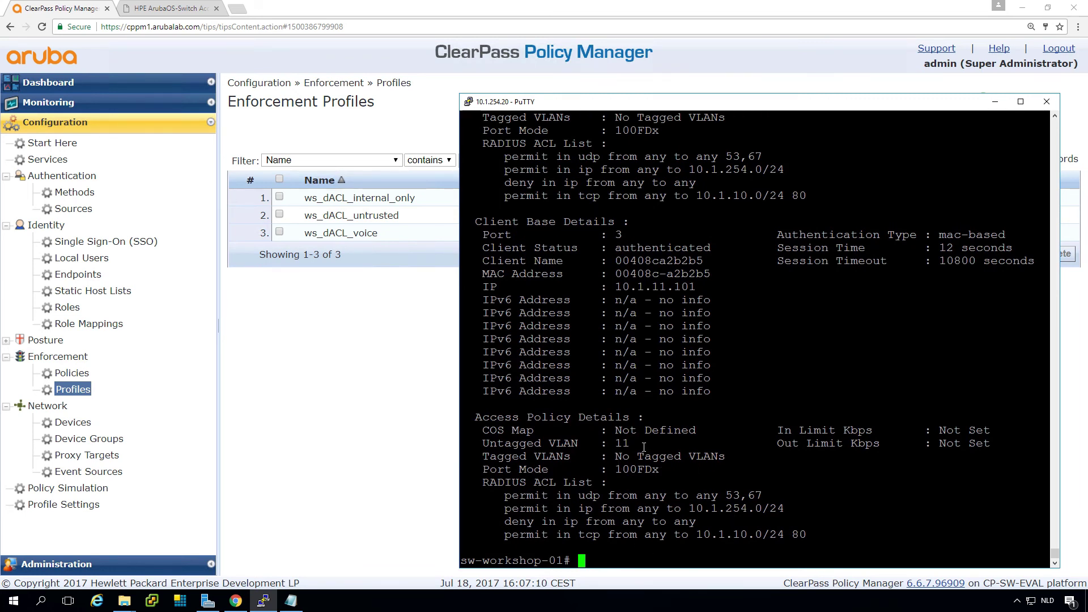
Step: Delete the tcp port 80 rule from ws_dACL_internal_only and save it with three filter rules
left_click(368, 198)
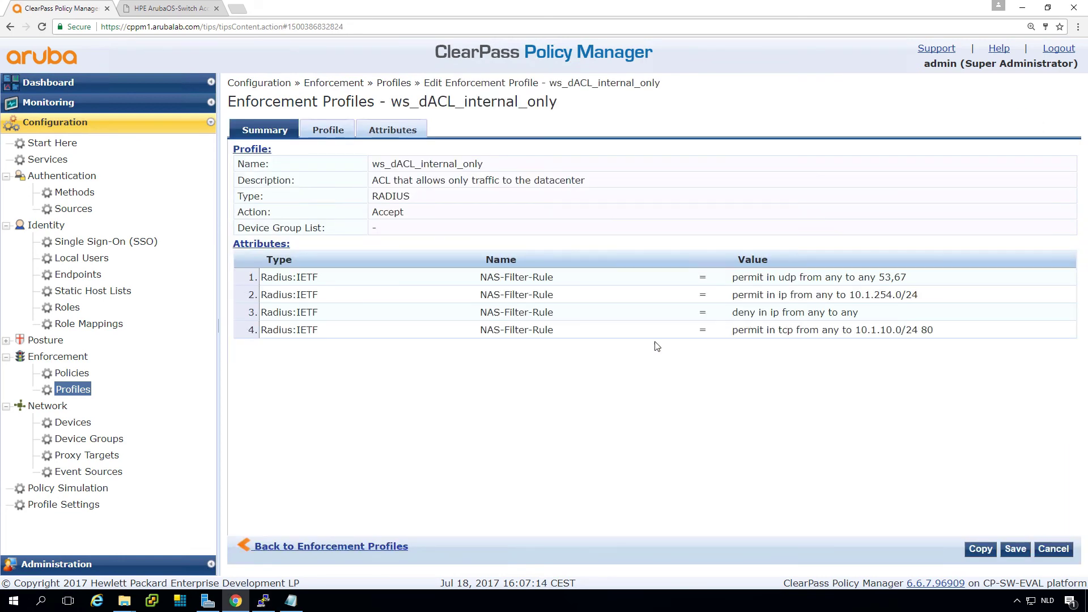
left_click(396, 132)
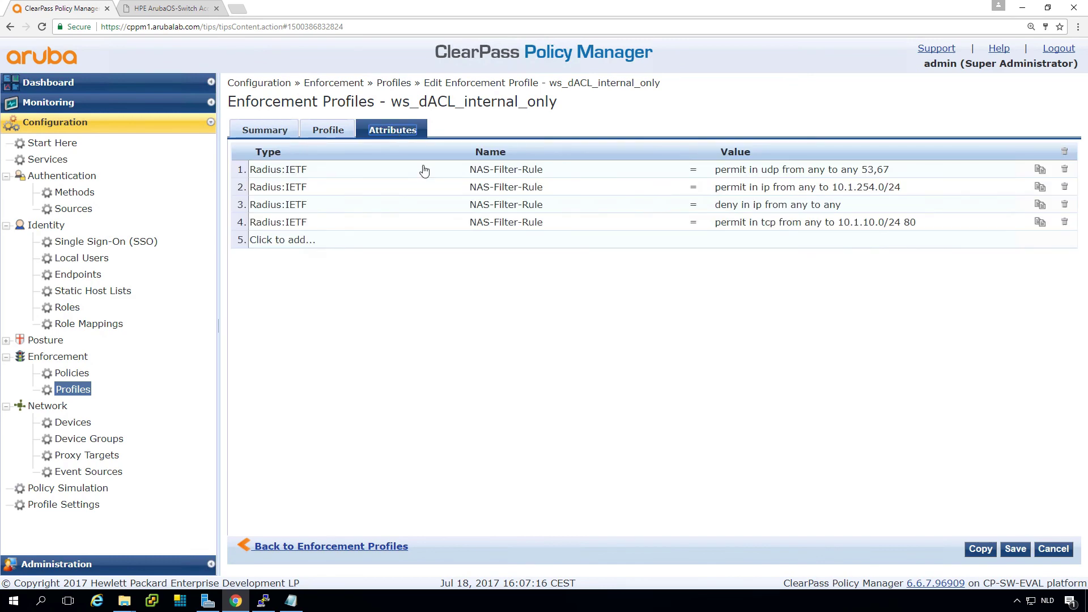
left_click(1064, 221)
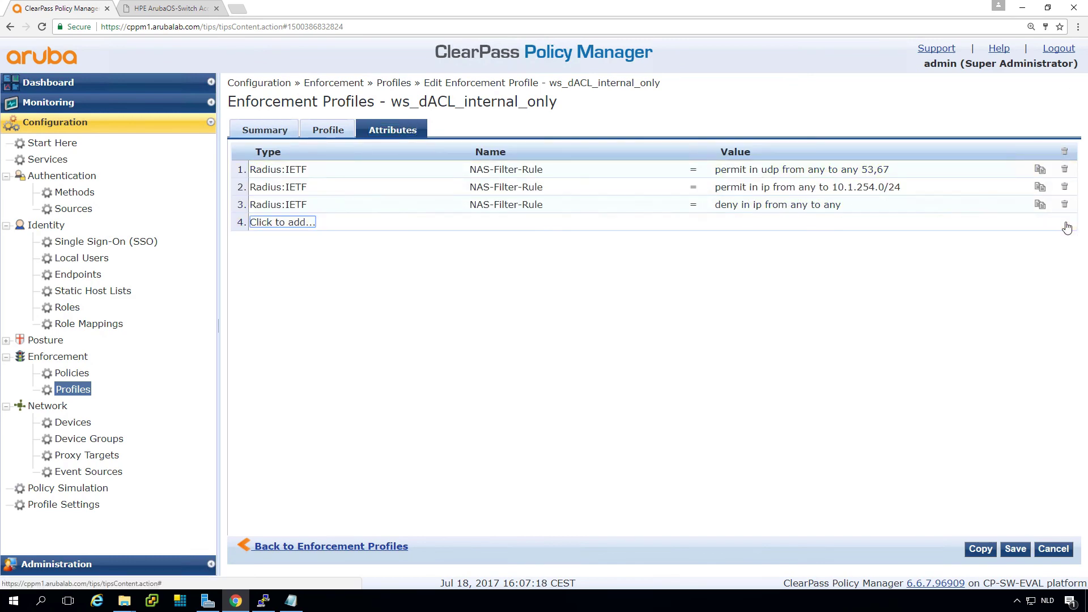
left_click(1015, 549)
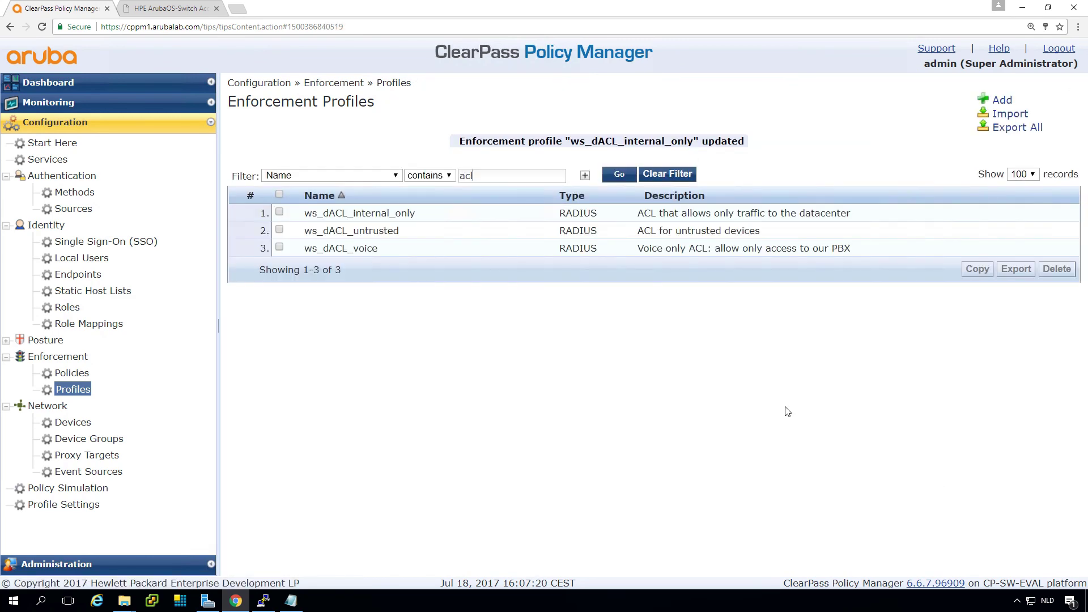